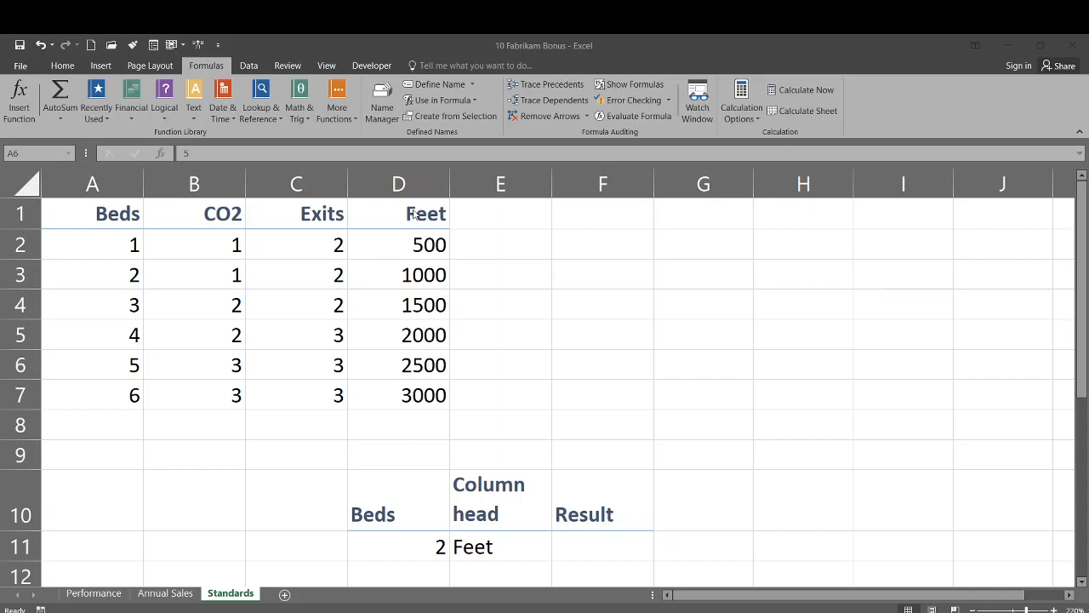
click(392, 545)
click(436, 549)
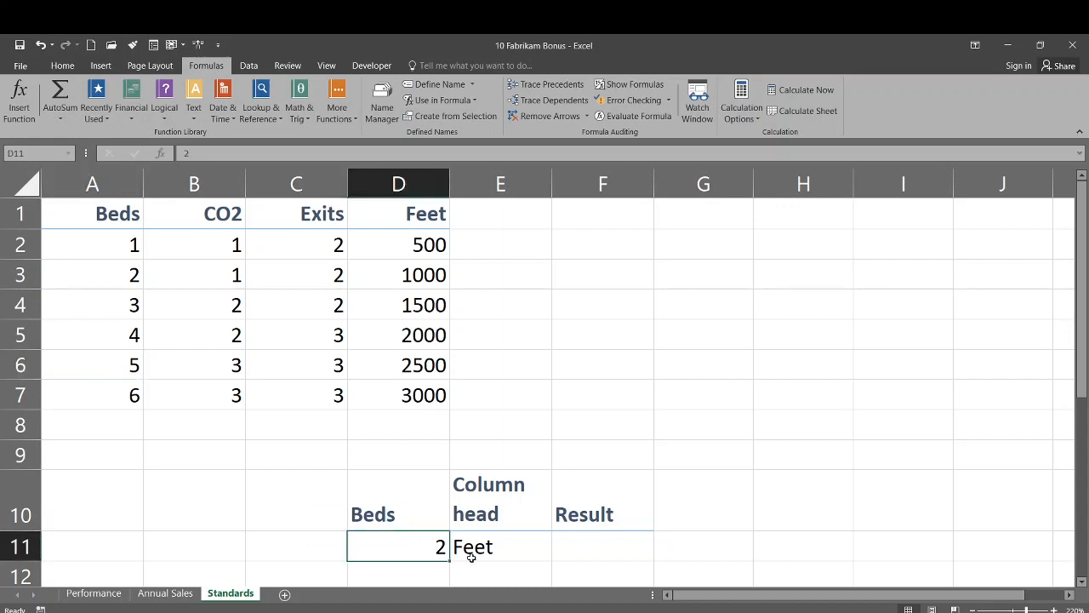
click(574, 550)
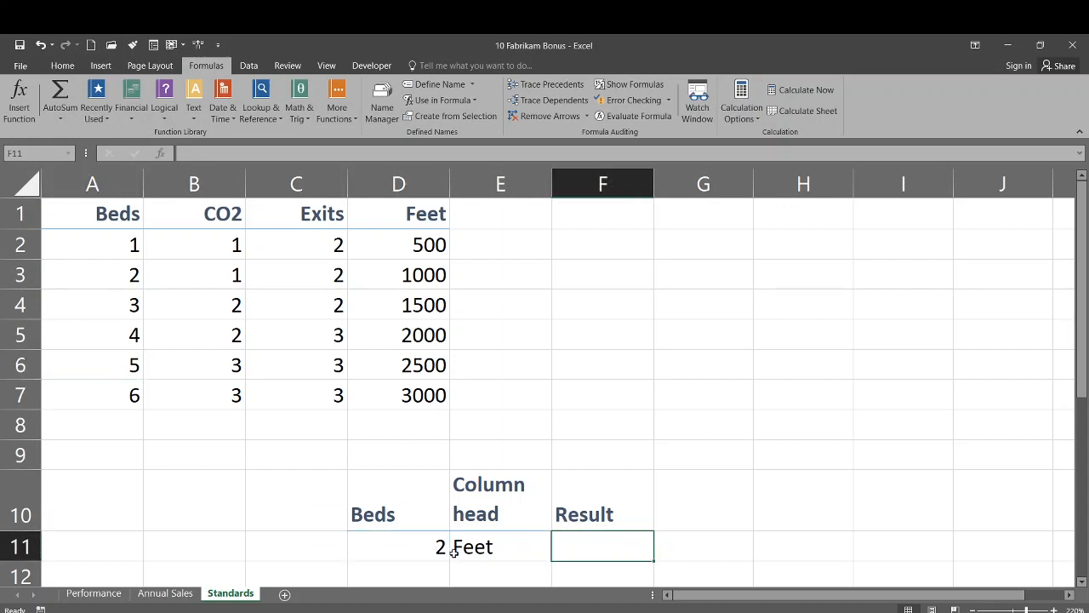
click(403, 543)
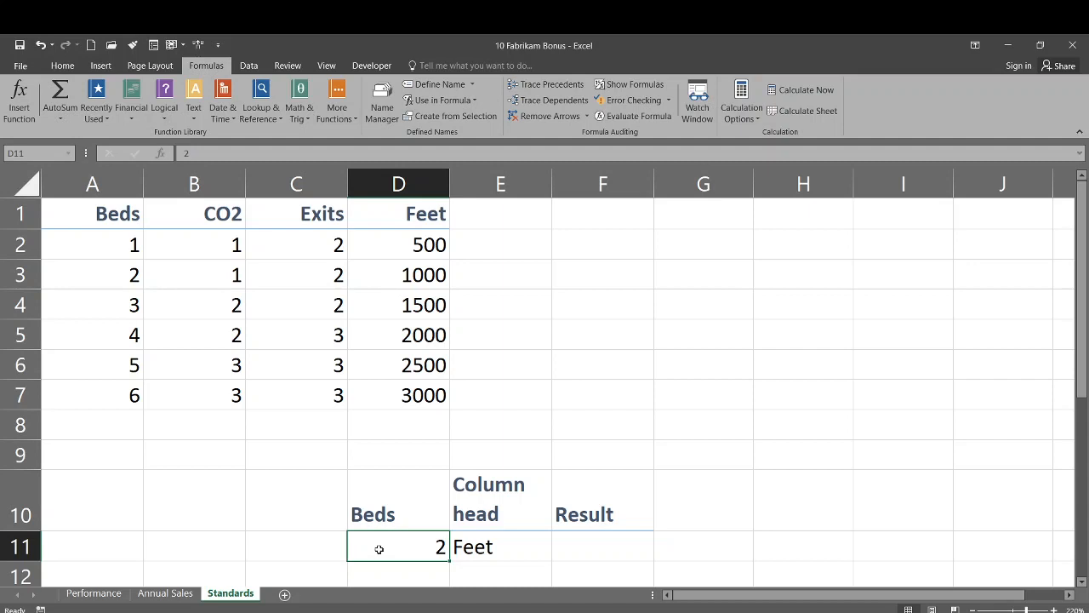
Insert an HLOOKUP function in the Result cell F11 with lookup value E11 and table array A1:D7.
click(593, 551)
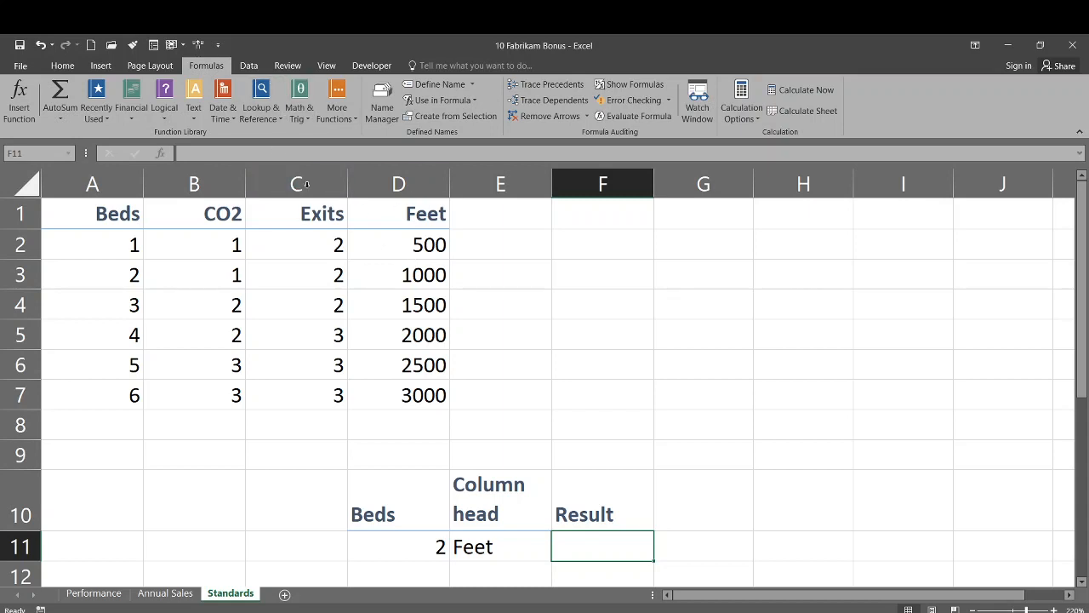
click(266, 119)
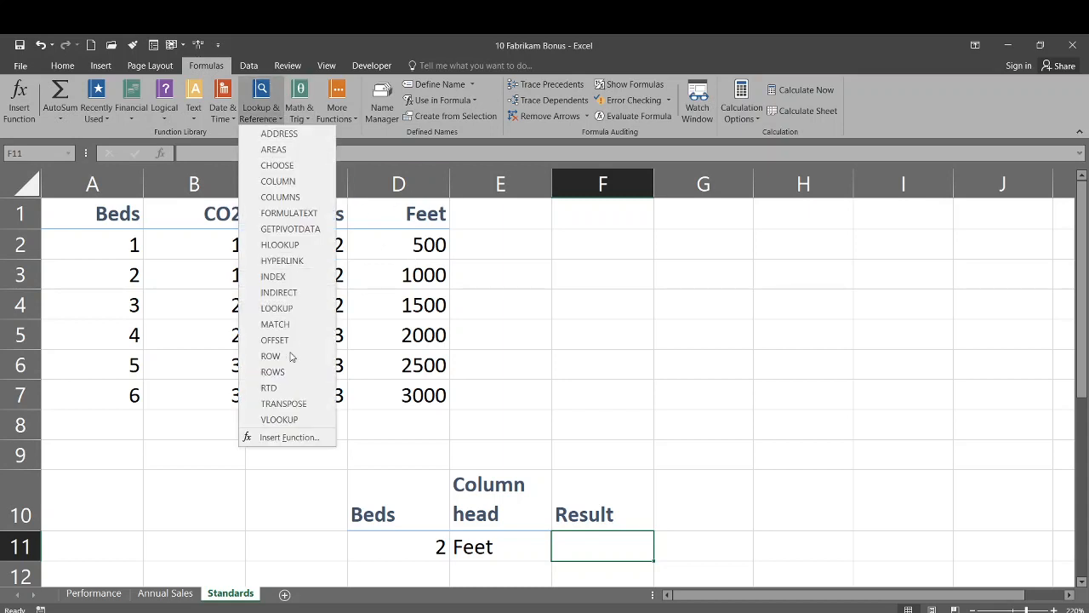
click(280, 245)
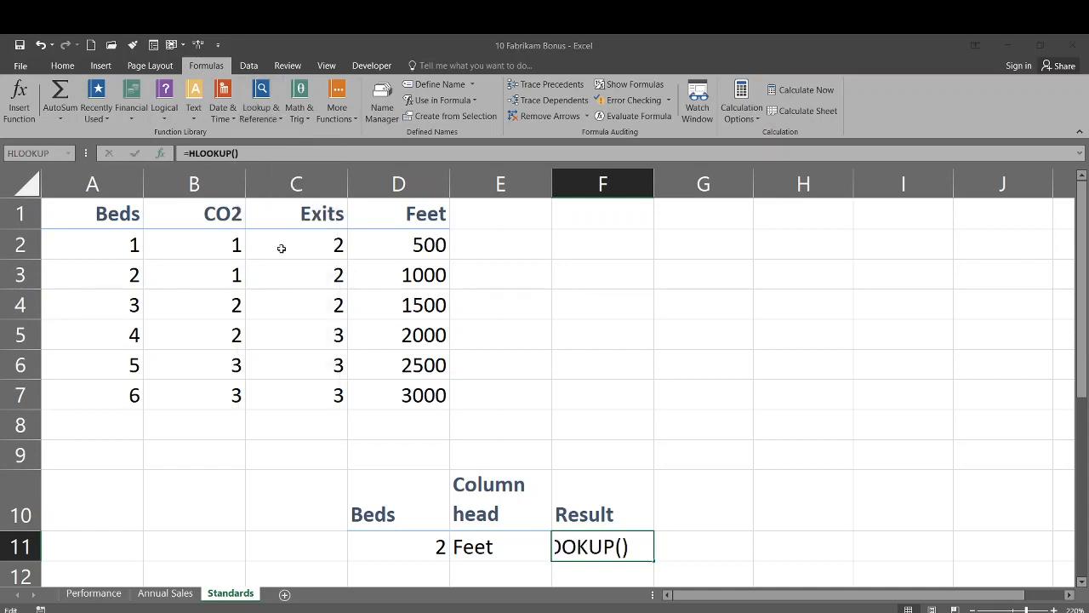
drag(700, 255, 739, 227)
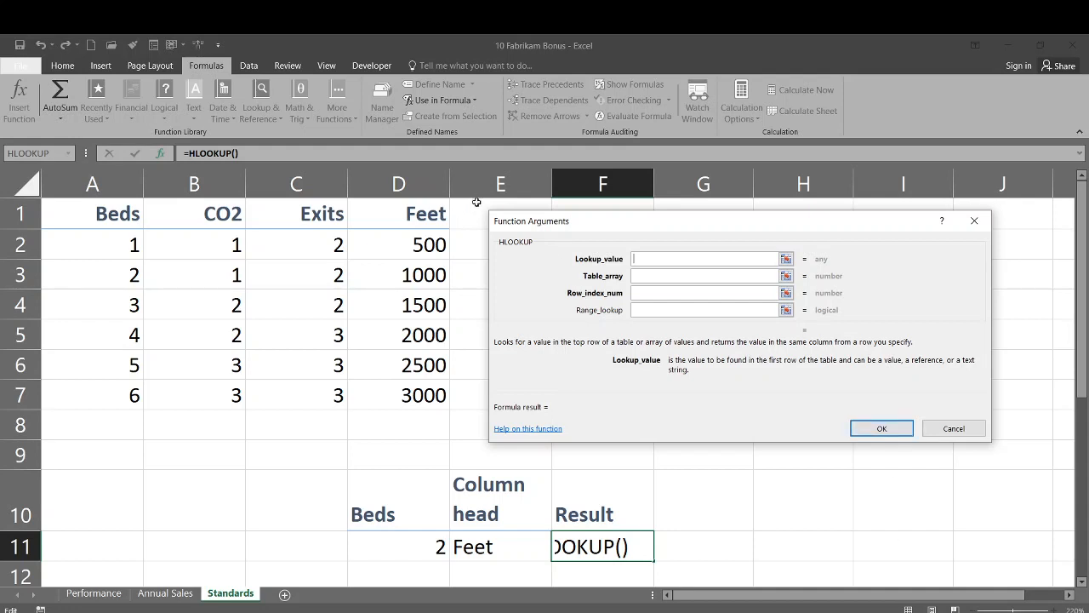
click(478, 548)
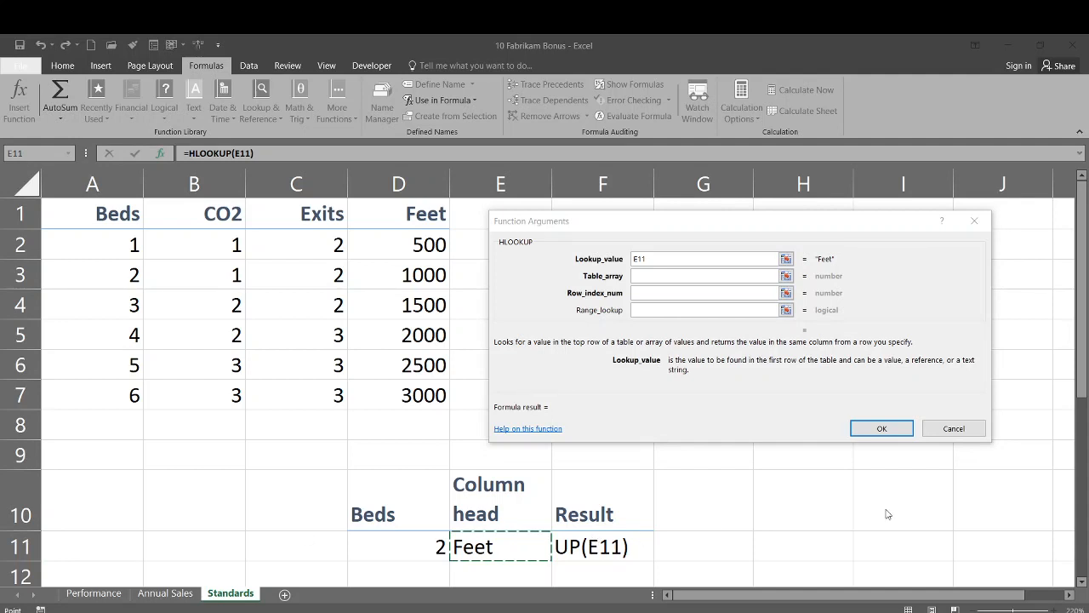
click(673, 276)
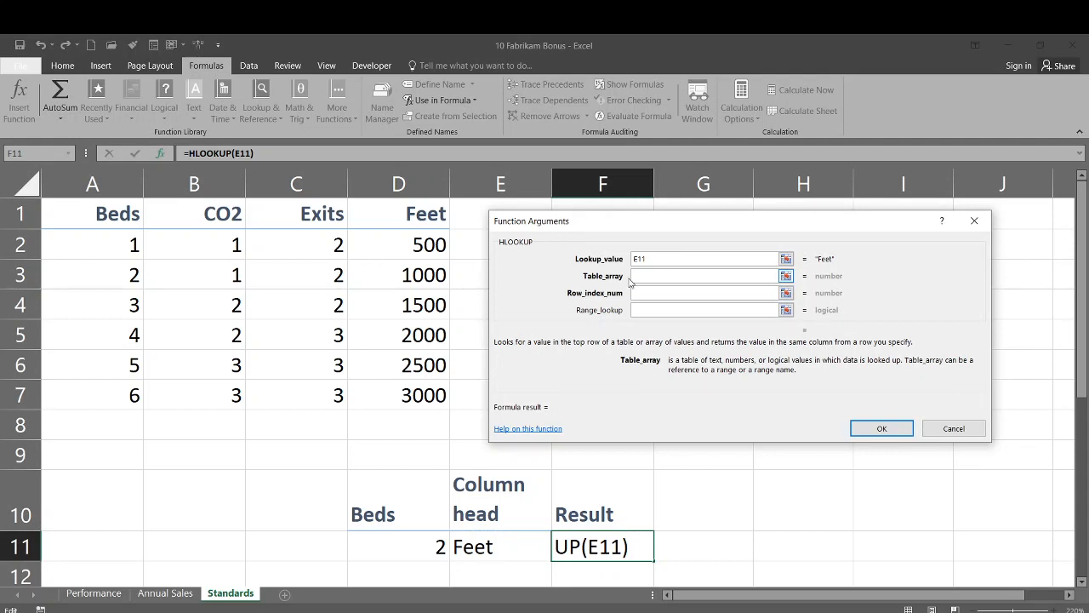
drag(79, 211, 398, 395)
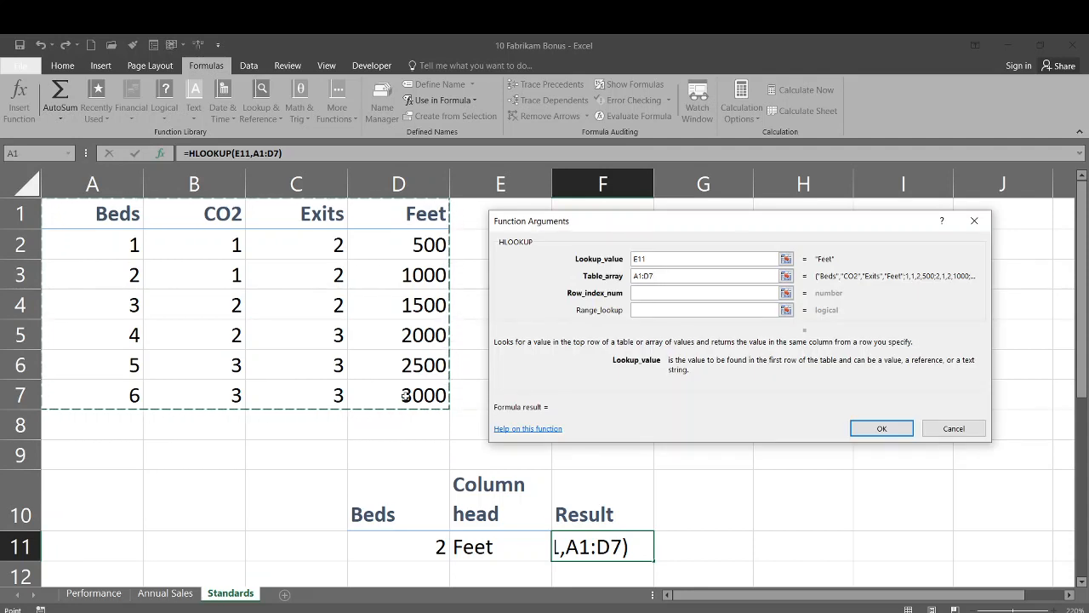
Set the HLOOKUP row index number to D11+1 and the range lookup to FALSE, and complete the formula.
click(663, 292)
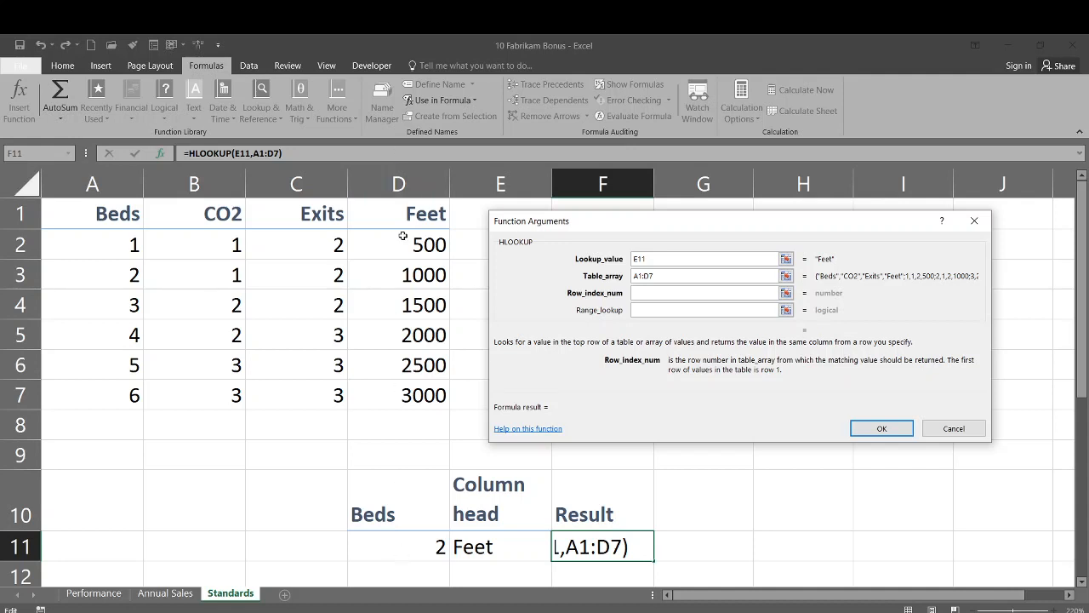
click(397, 548)
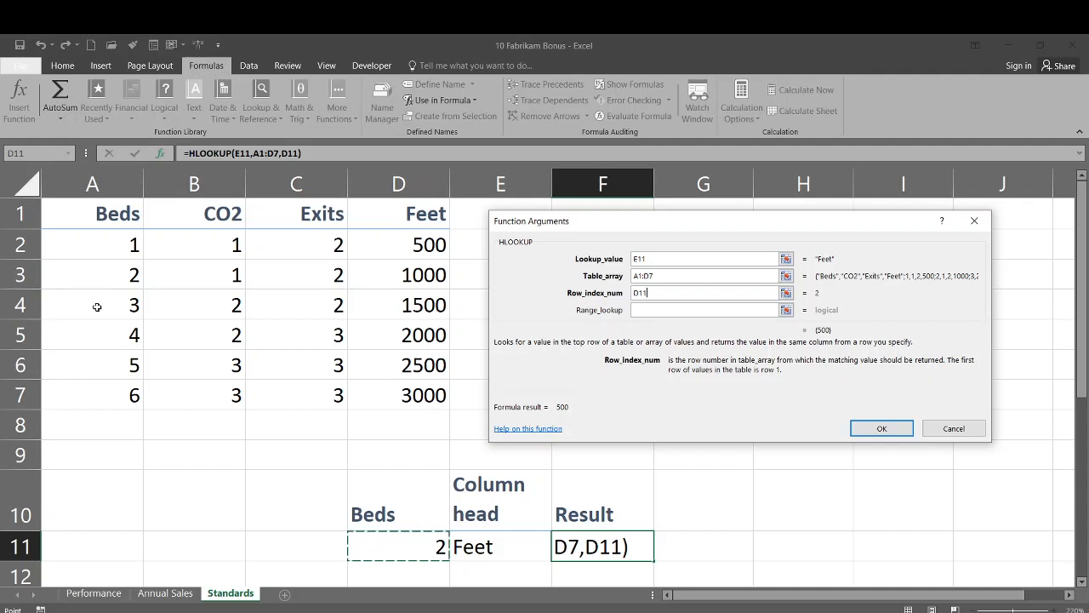
text(+)
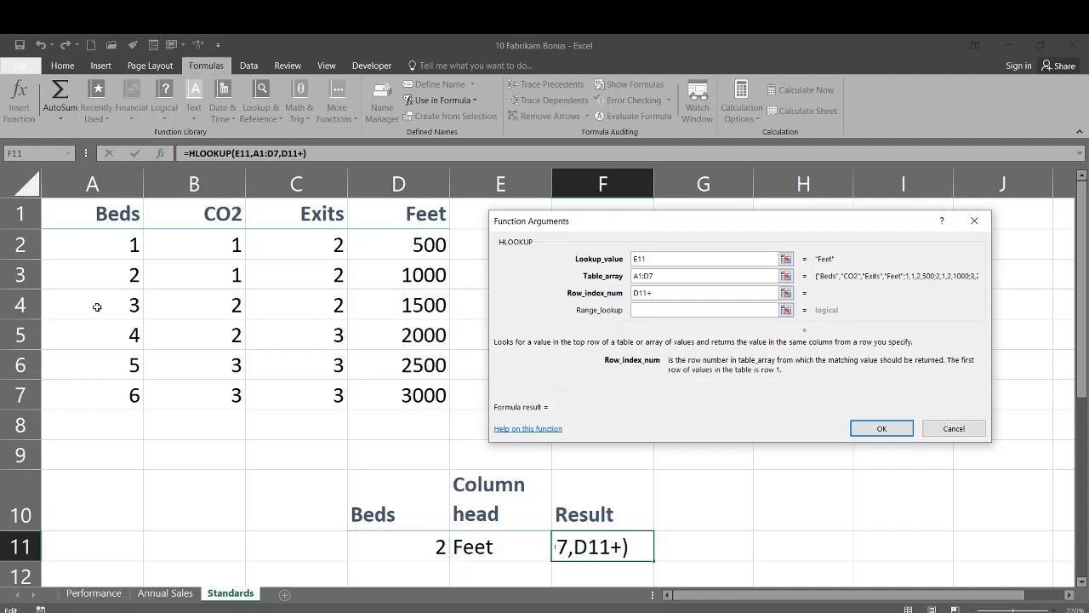
text(1)
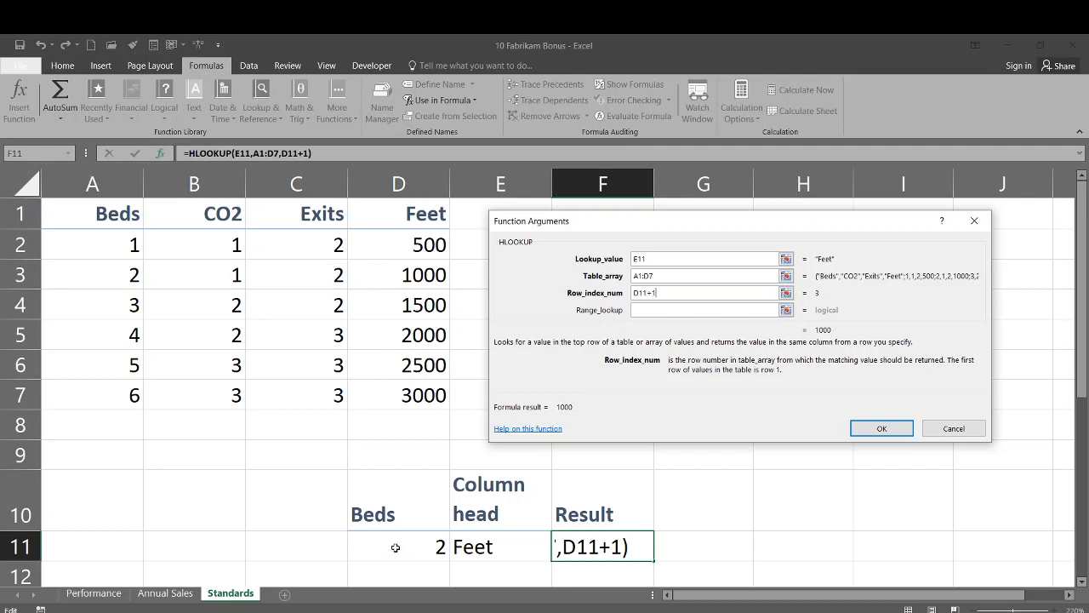
click(663, 308)
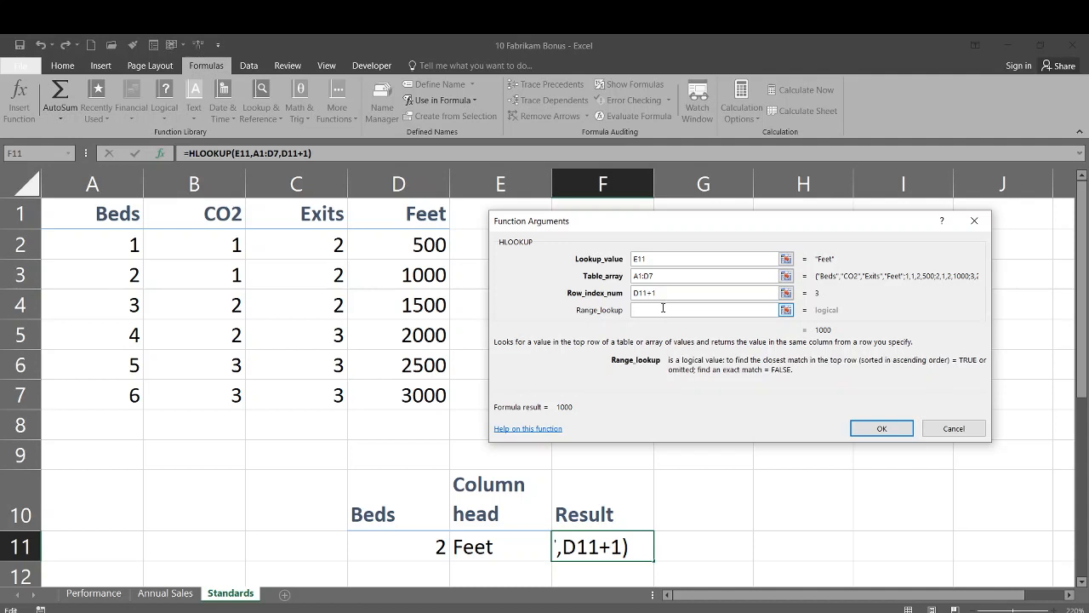
text(FALSE)
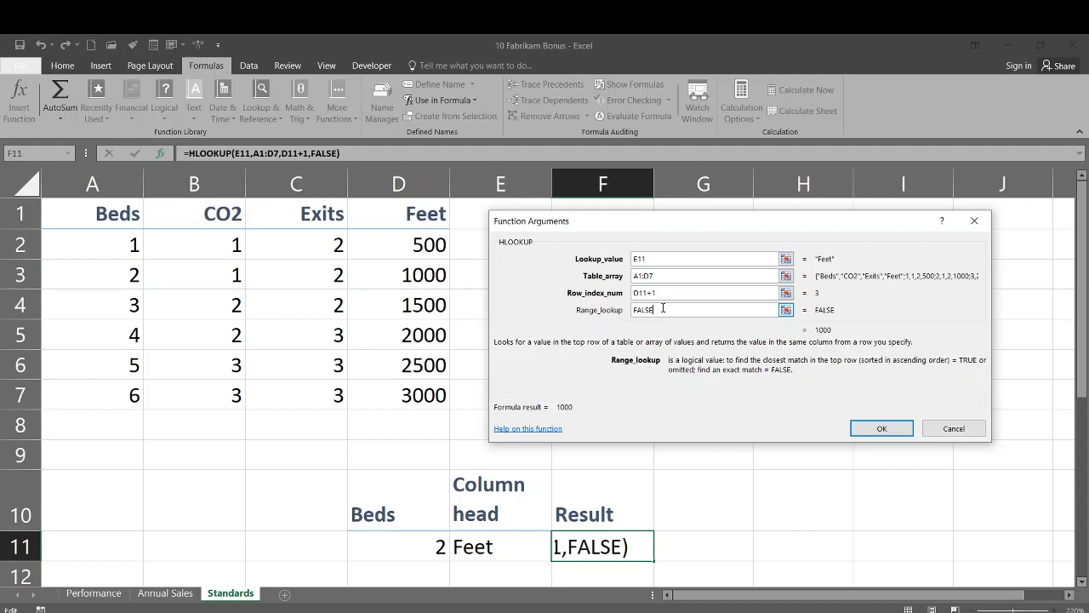
click(671, 260)
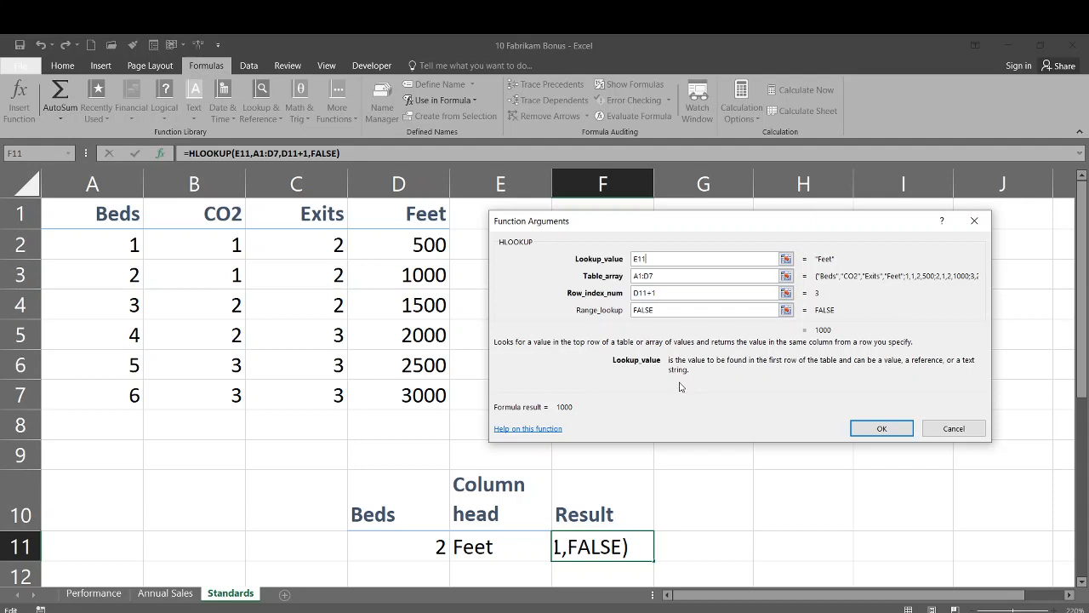
click(667, 276)
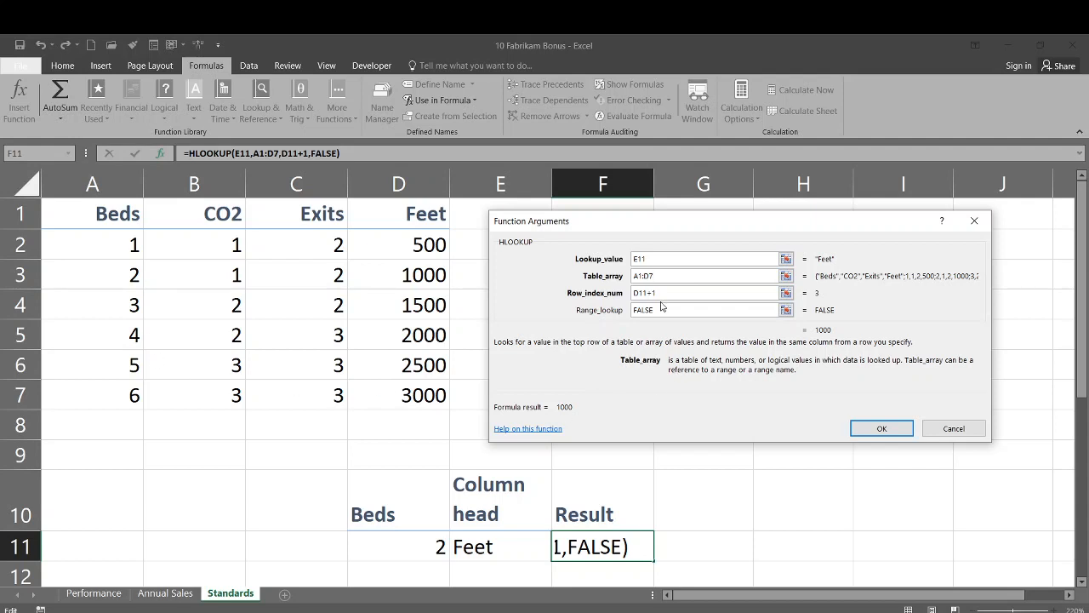
click(676, 293)
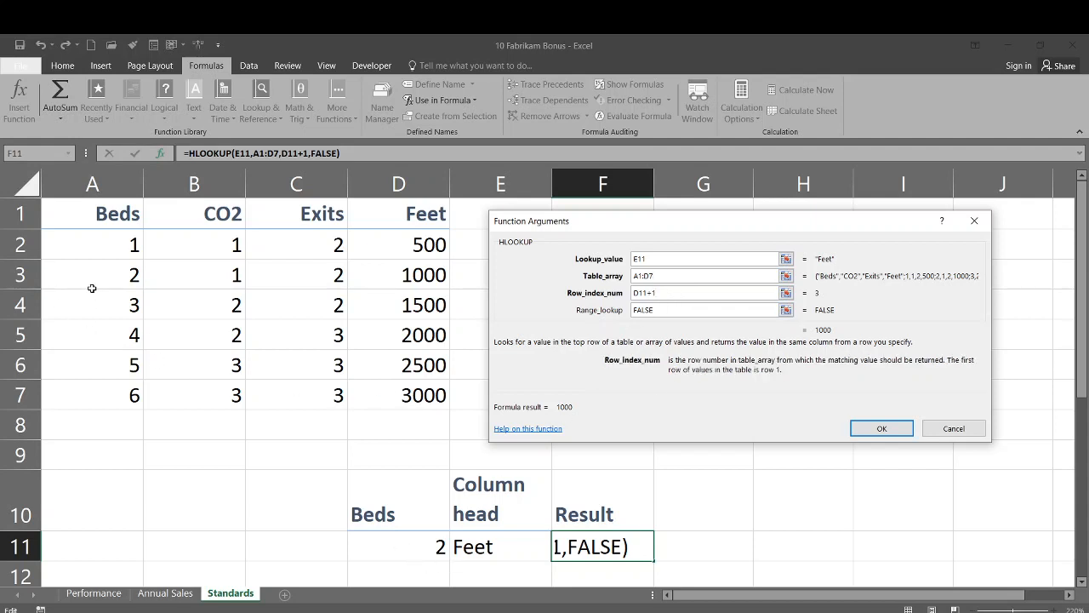
click(665, 309)
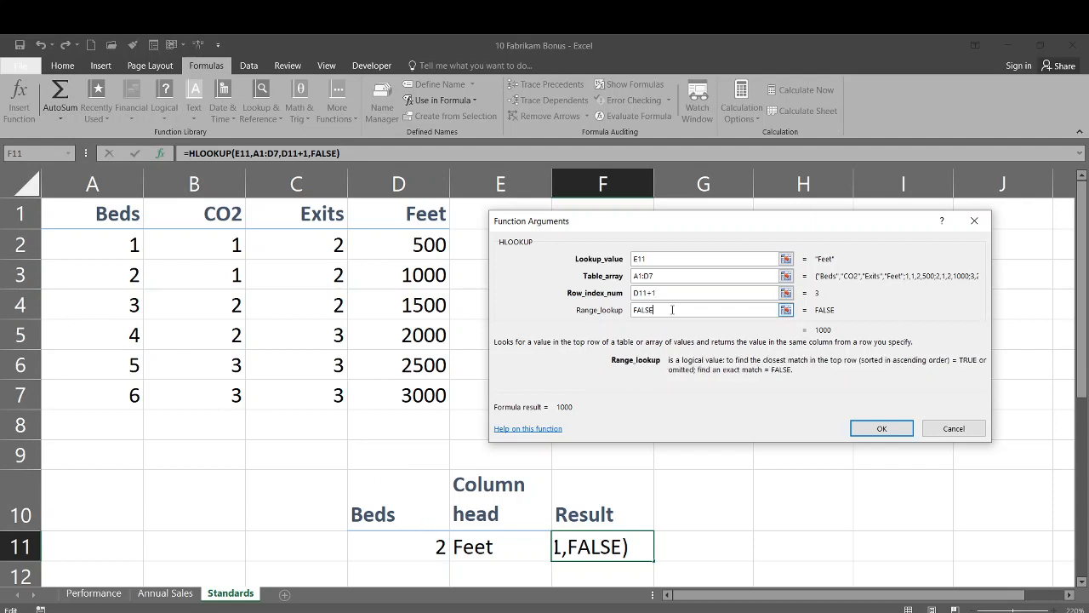
click(874, 429)
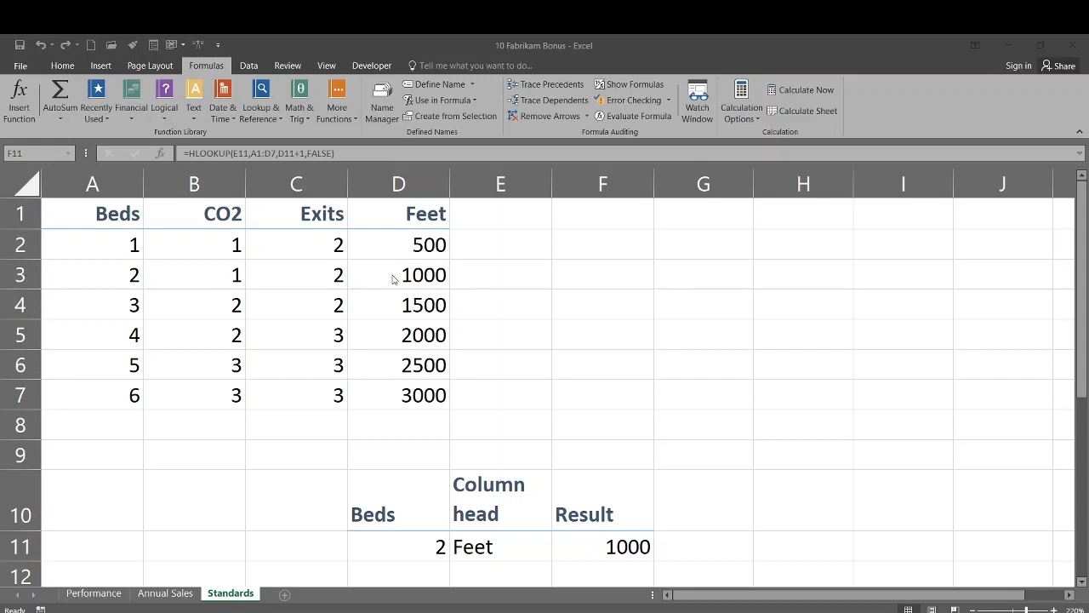
Set the Beds value in cell D11 to 6 to test the lookup.
scroll(668, 359, down, 1)
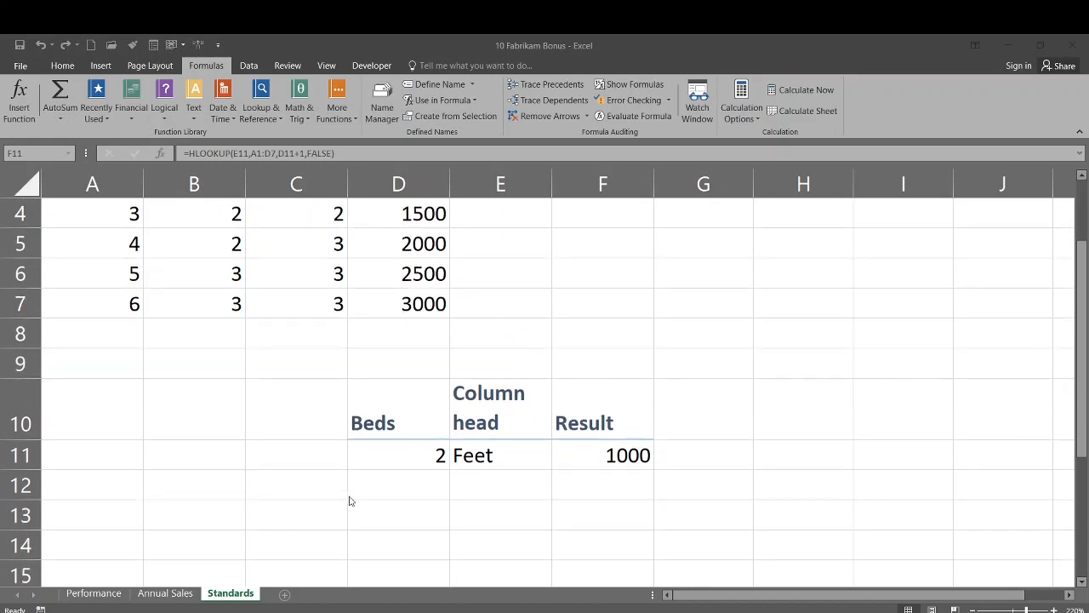
click(391, 458)
click(396, 454)
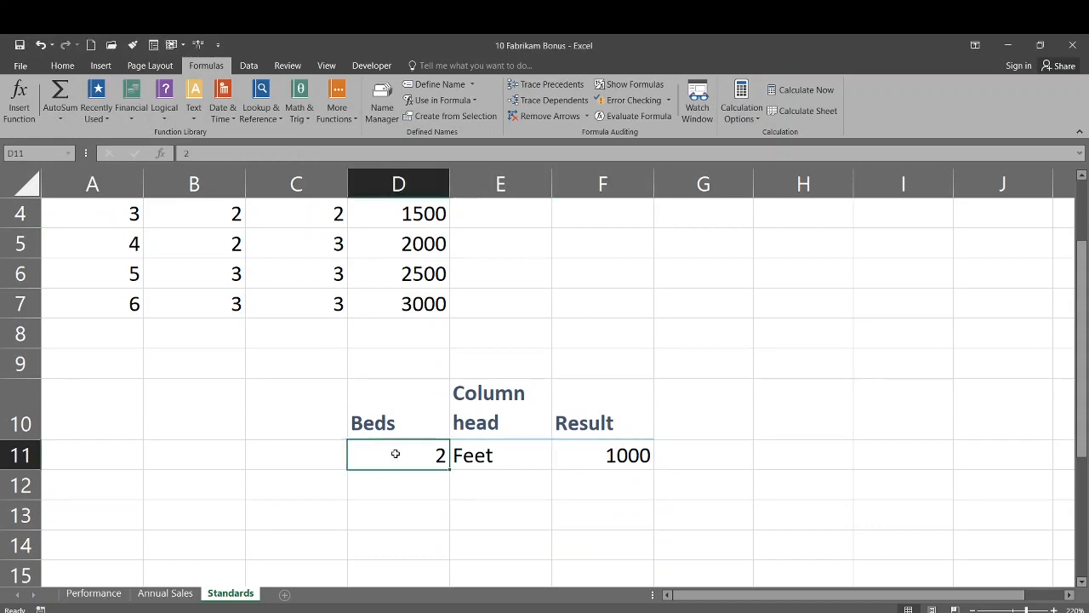
text(6)
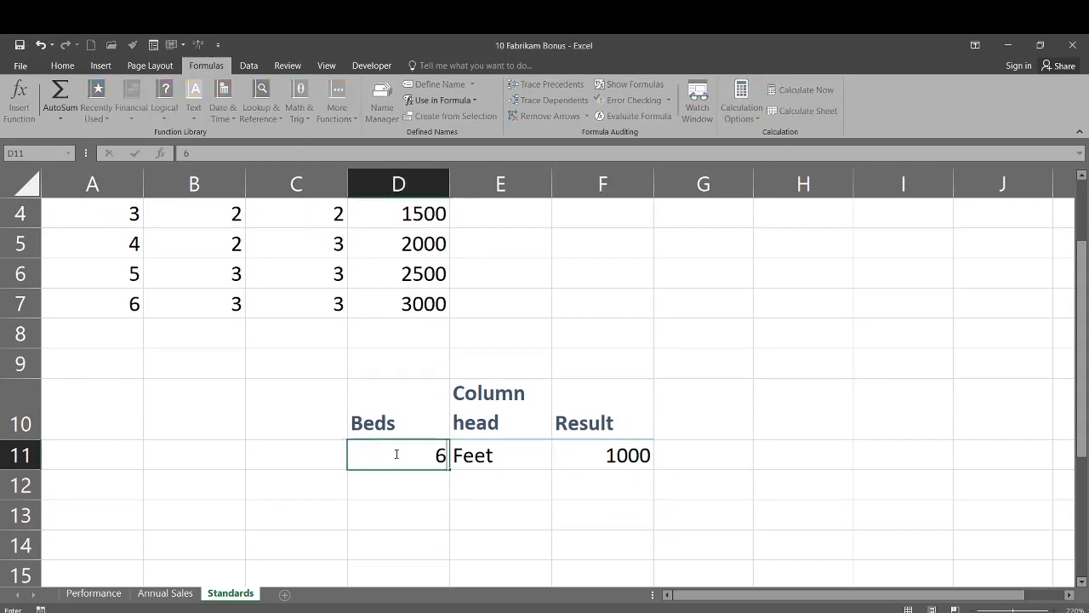
key(Tab)
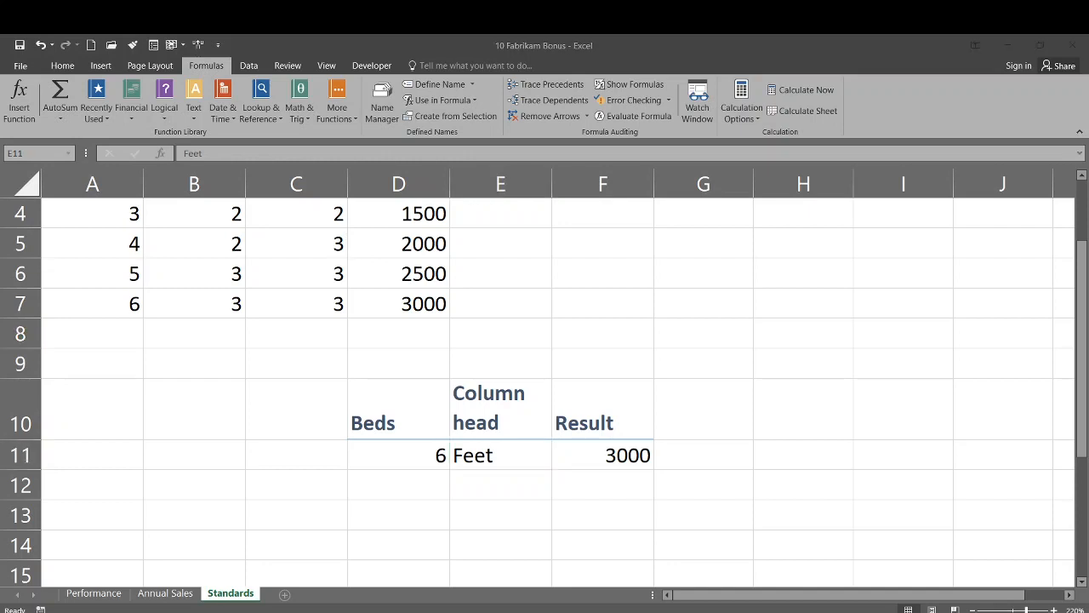
Set the column head in cell E11 to CO2.
click(492, 458)
click(467, 458)
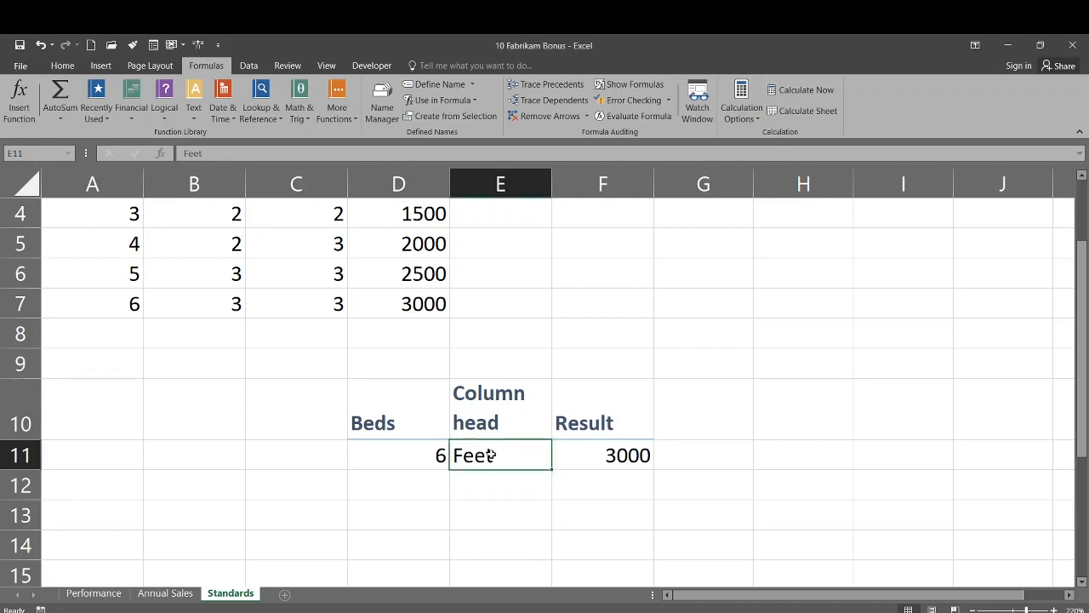
text(Co)
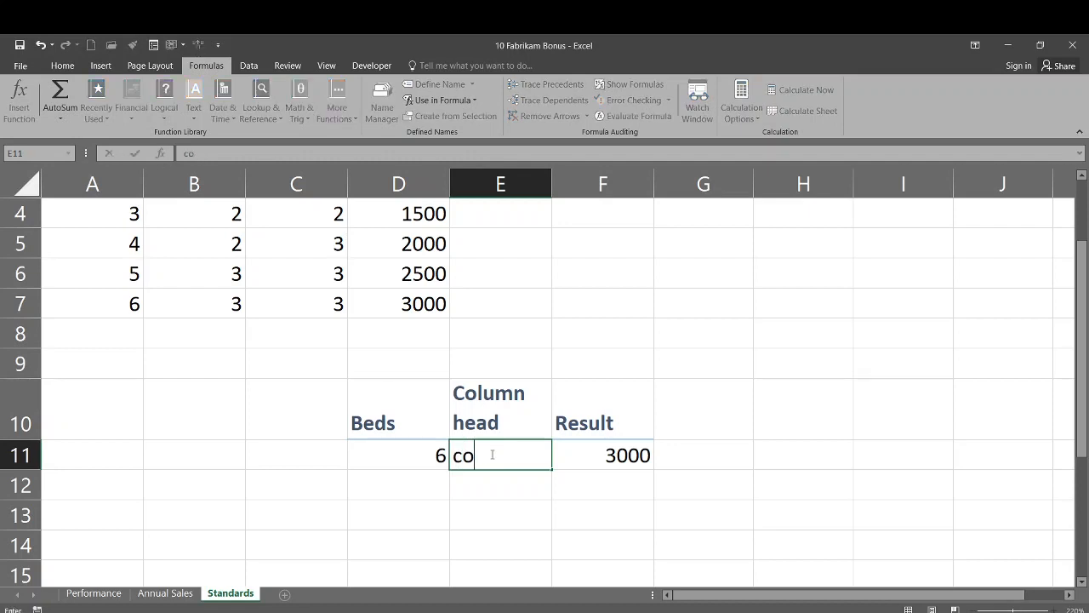
key(BackSpace)
text(O2)
key(Return)
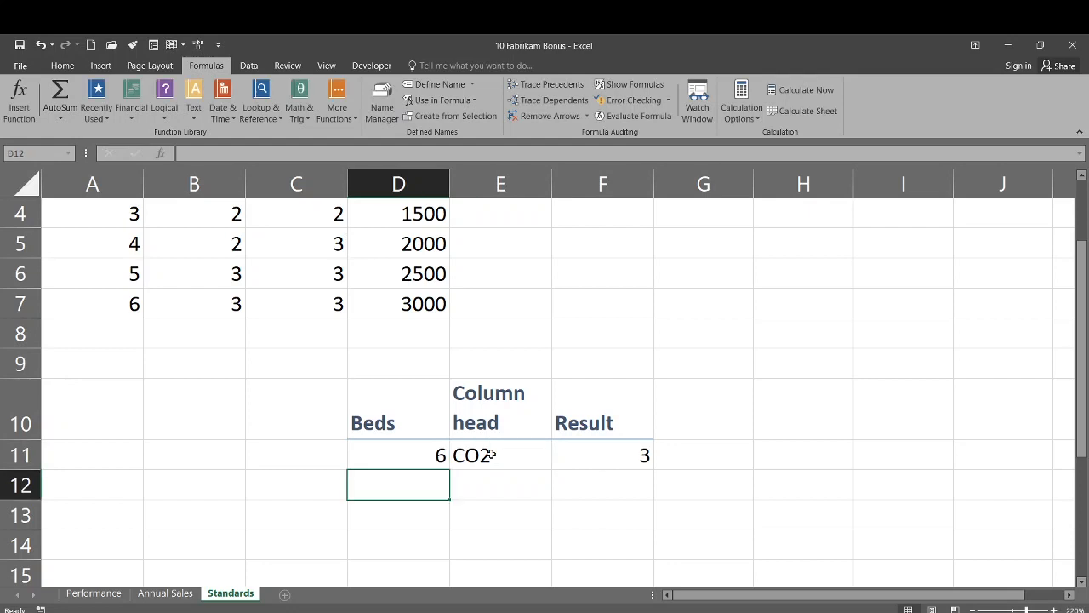
Set the Beds value in cell D11 to 7 and compare the result with the lookup table.
scroll(495, 436, up, 1)
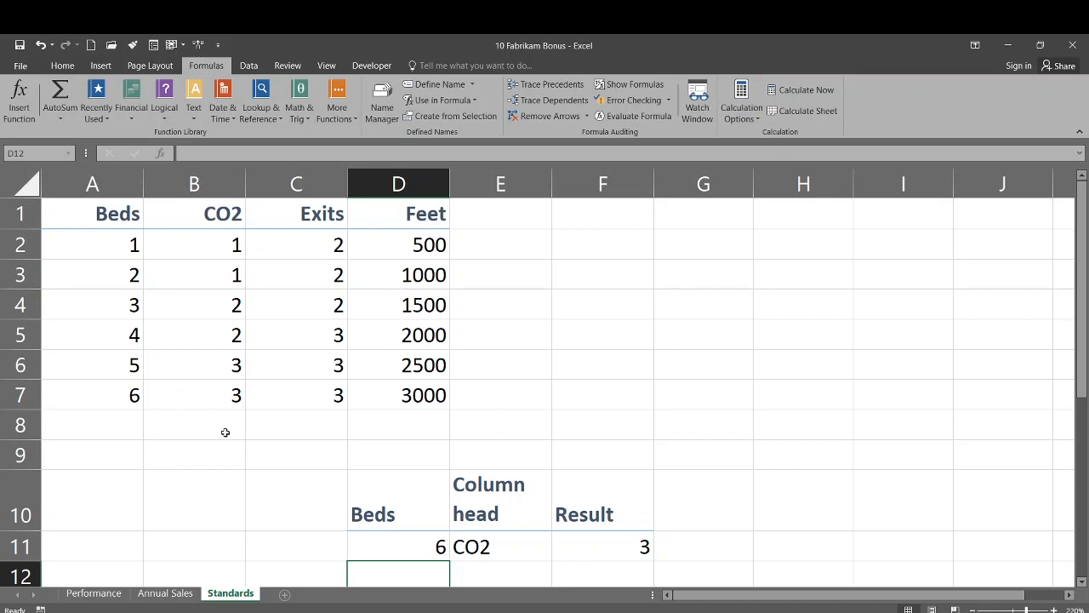
scroll(306, 315, down, 1)
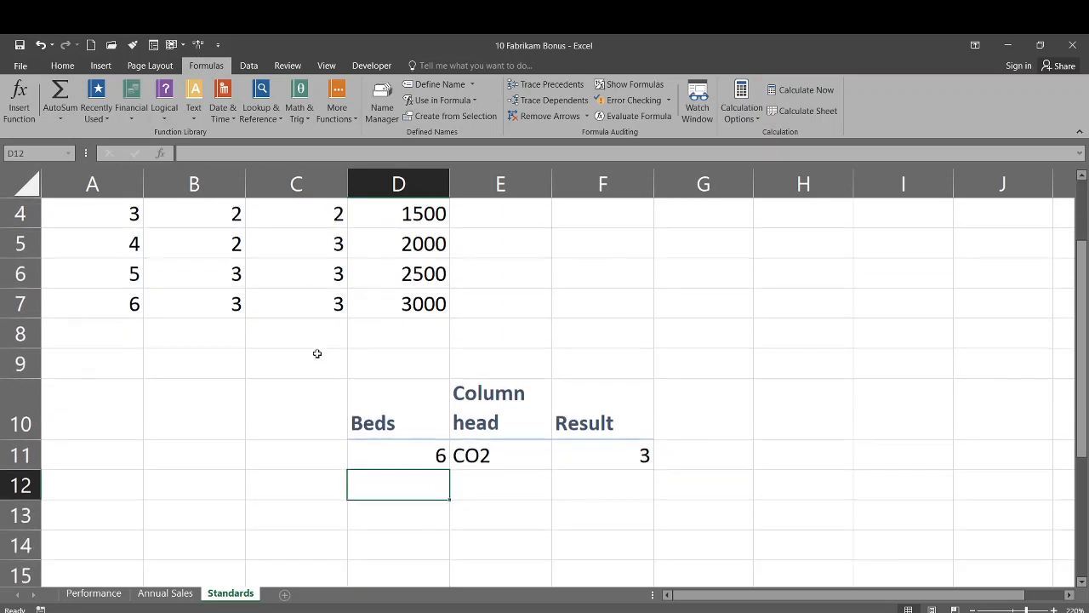
click(397, 458)
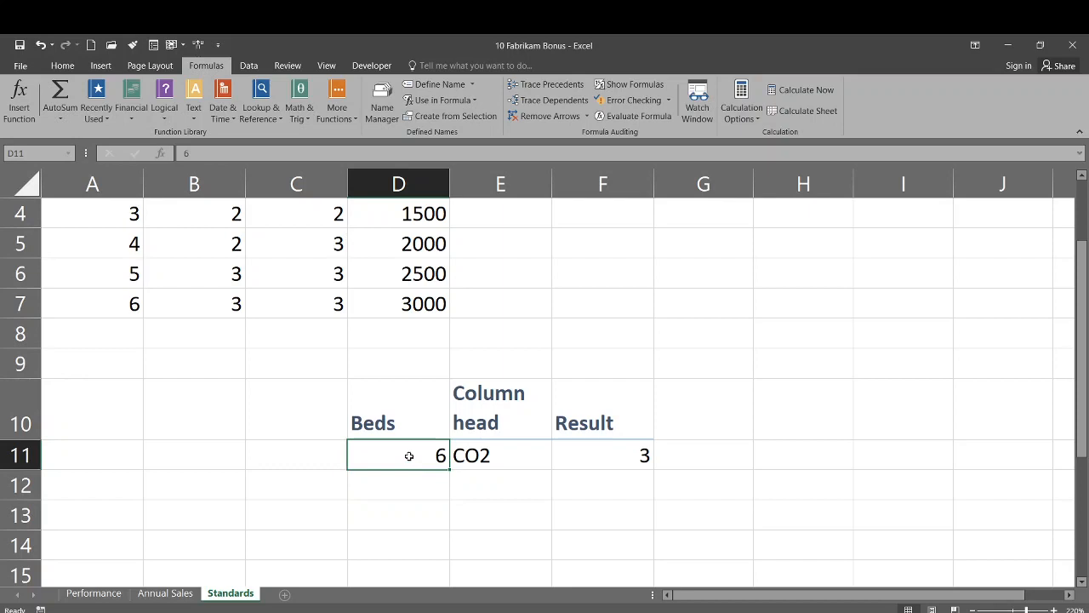
text(7)
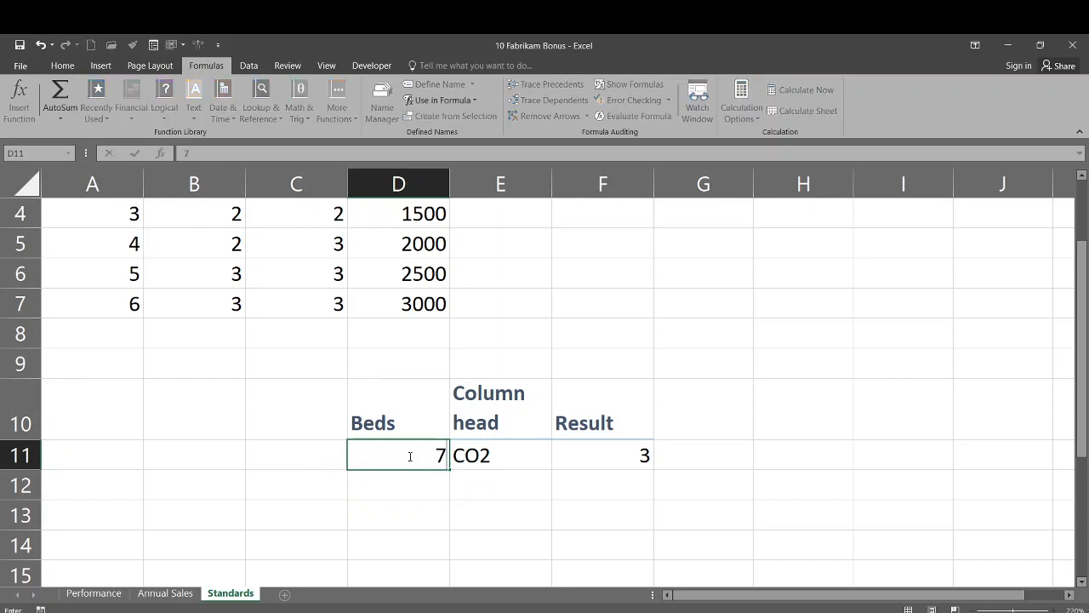
key(Tab)
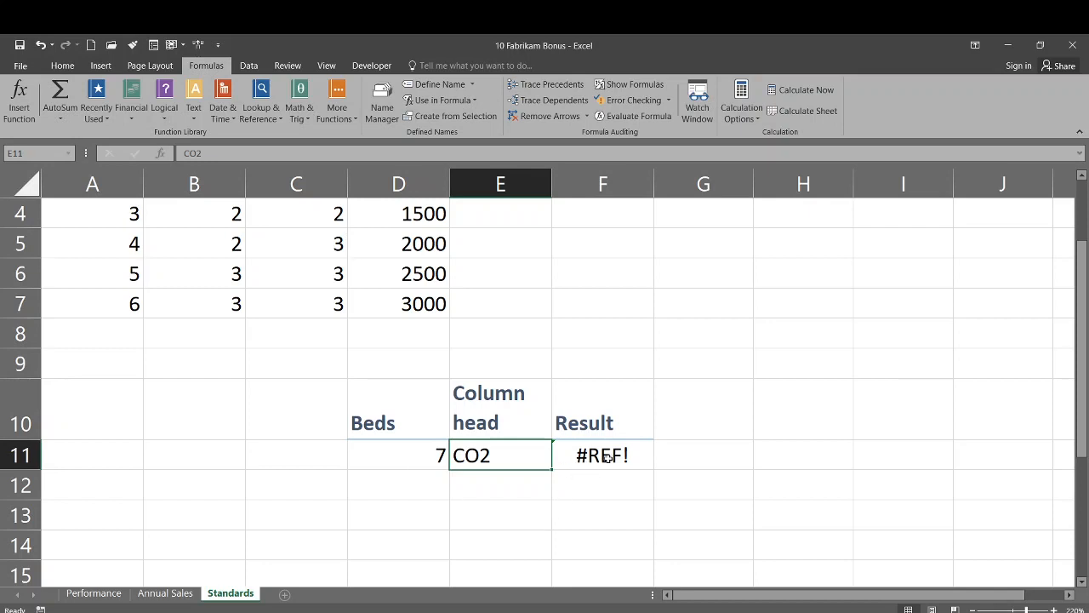
scroll(315, 408, up, 1)
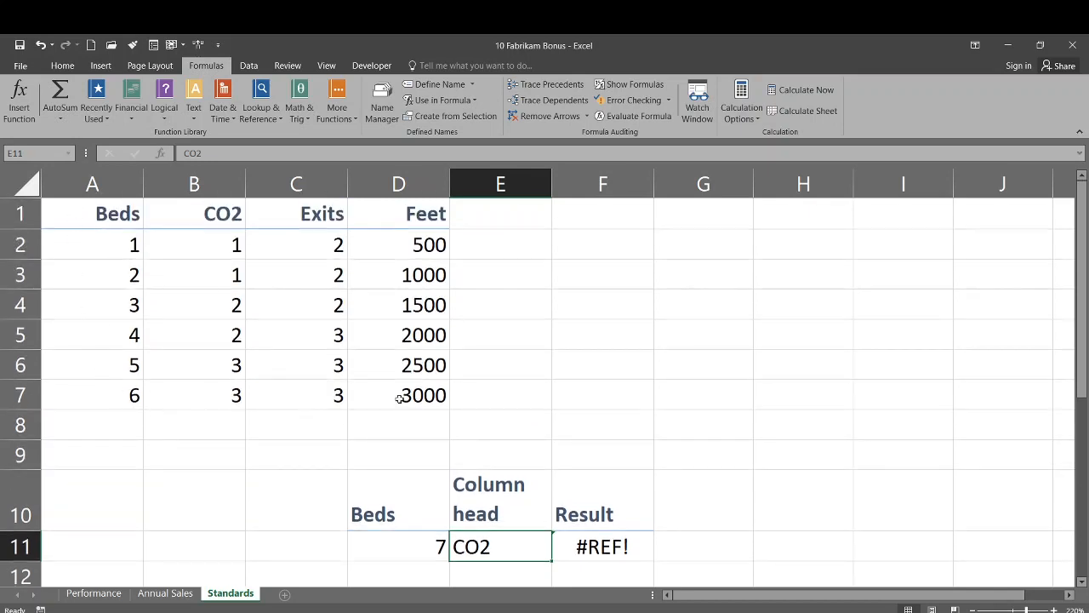